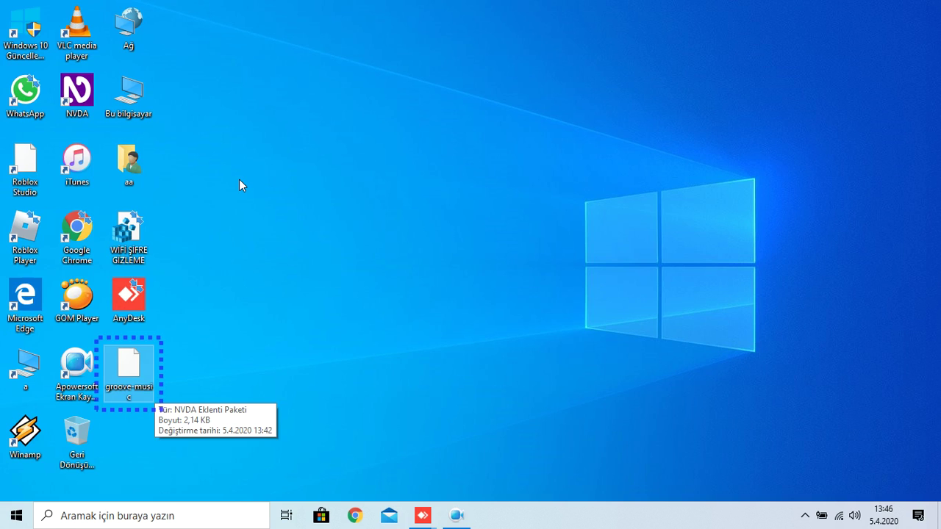
Start installing the groove-music NVDA add-on package from the desktop and review its add-on information.
key("Return")
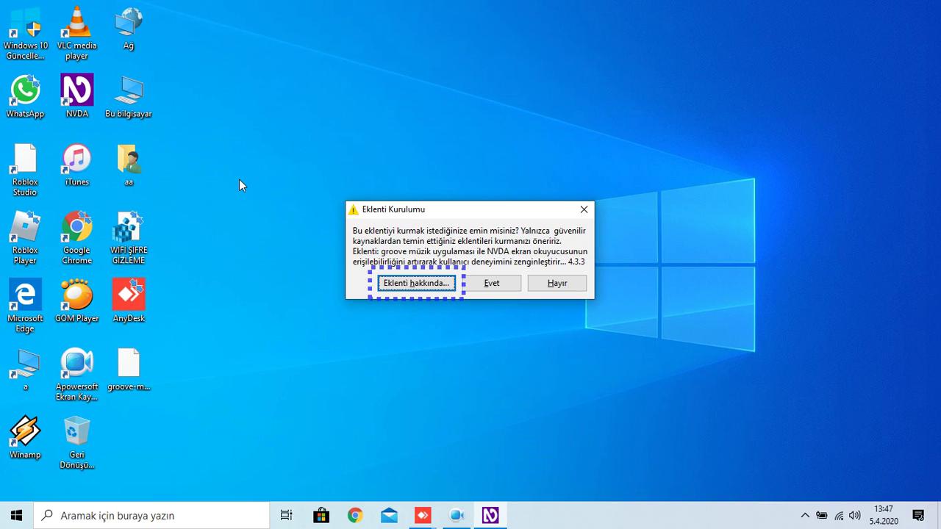
key("Return")
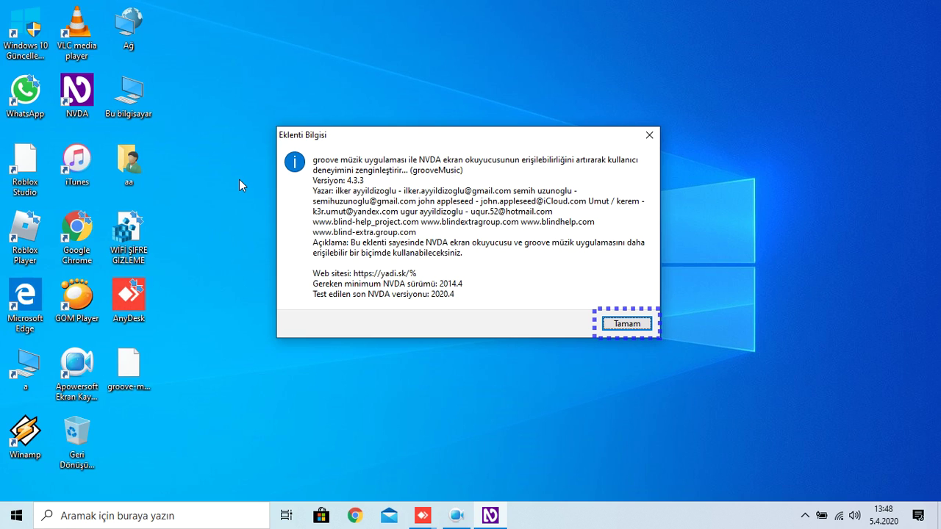
key("Return")
Confirm the add-on installation and restart NVDA to apply it.
key("Tab")
key("Return")
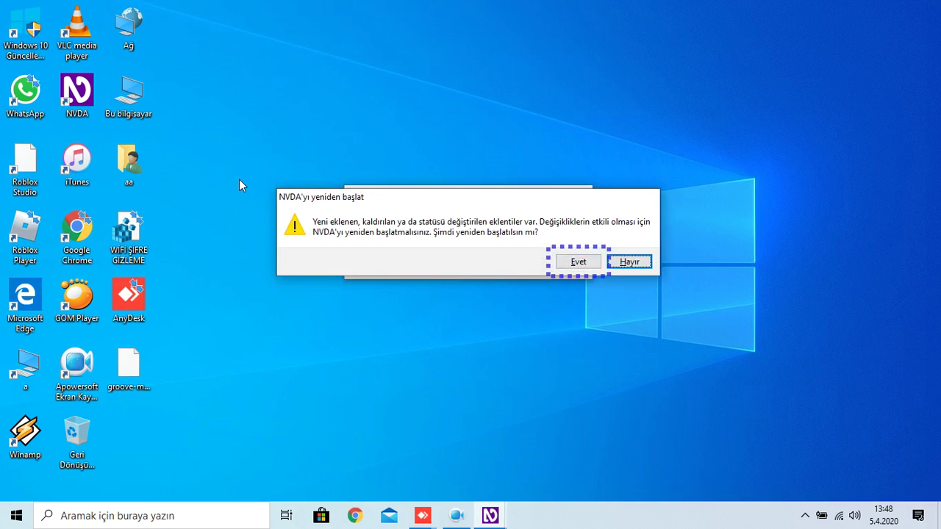
key("Return")
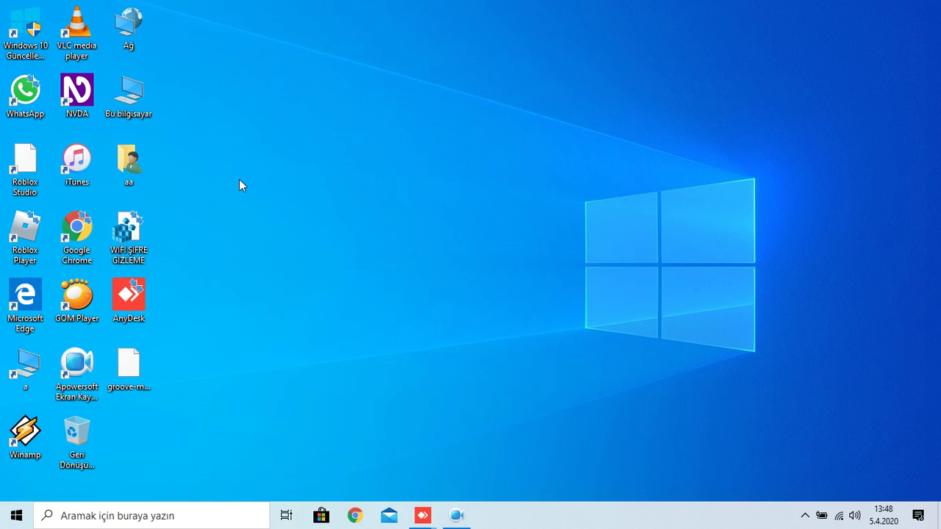
Open NVDA's Add-on Manager (Eklenti Yöneticisi).
key("Insert+n")
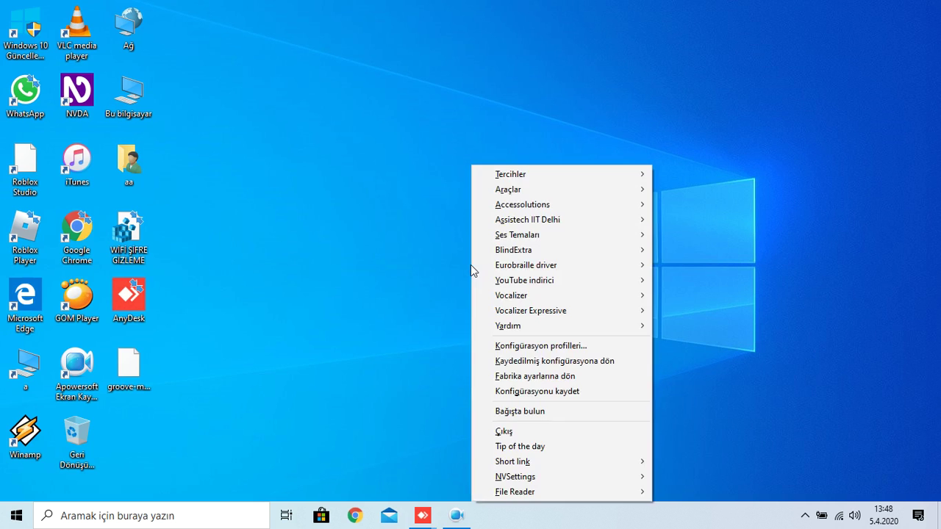
key("Down")
key("Down")
key("Right")
key("Down")
key("Down")
key("Down")
key("Return")
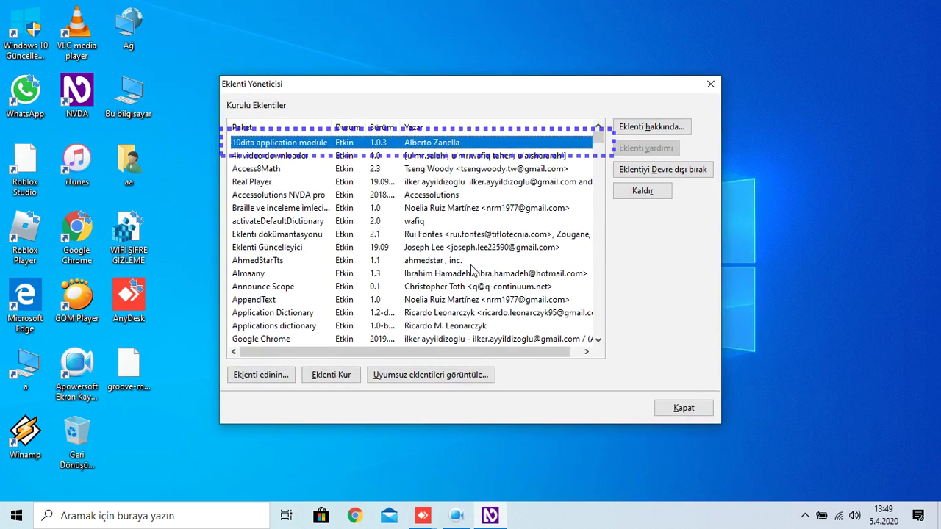
Find and select the groove müzik add-on in the list of installed add-ons.
key("f")
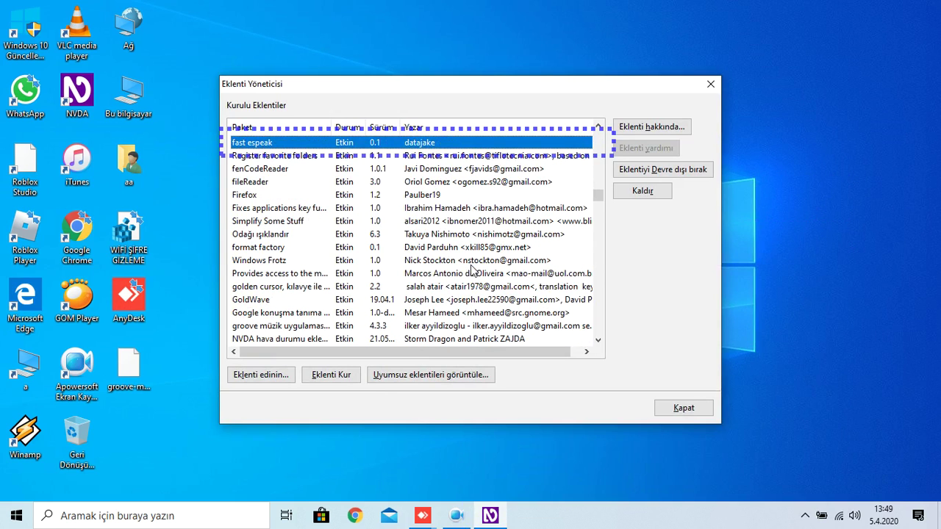
key("g")
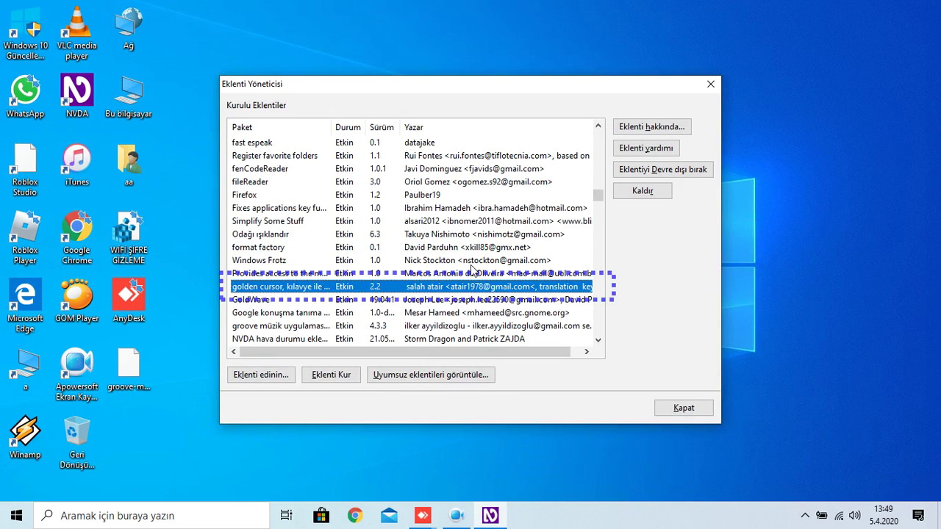
key("g")
key("g")
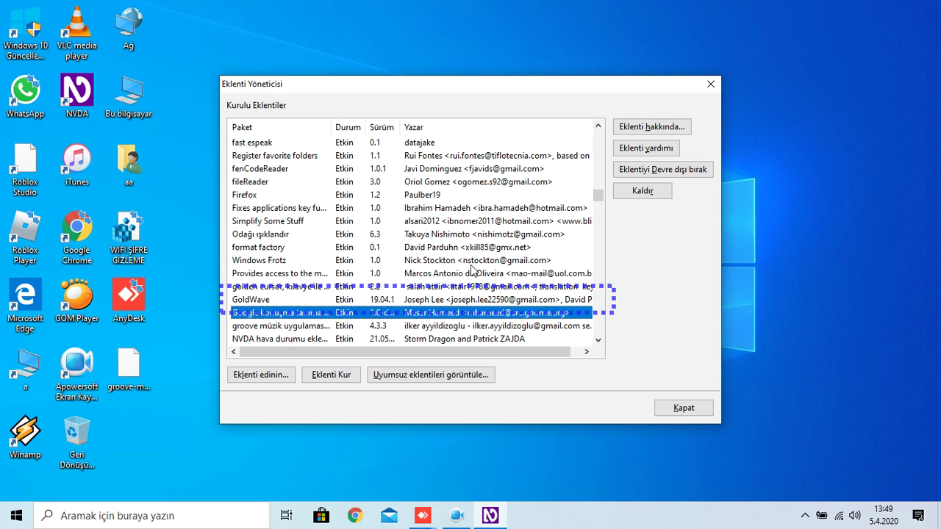
key("g")
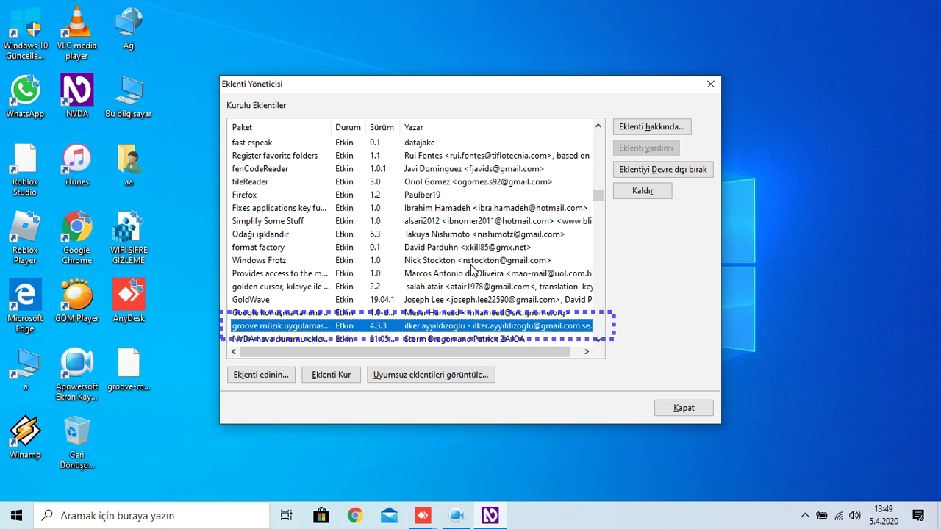
View the information of the selected groove müzik add-on, dismiss it and close the Add-on Manager.
key("Tab")
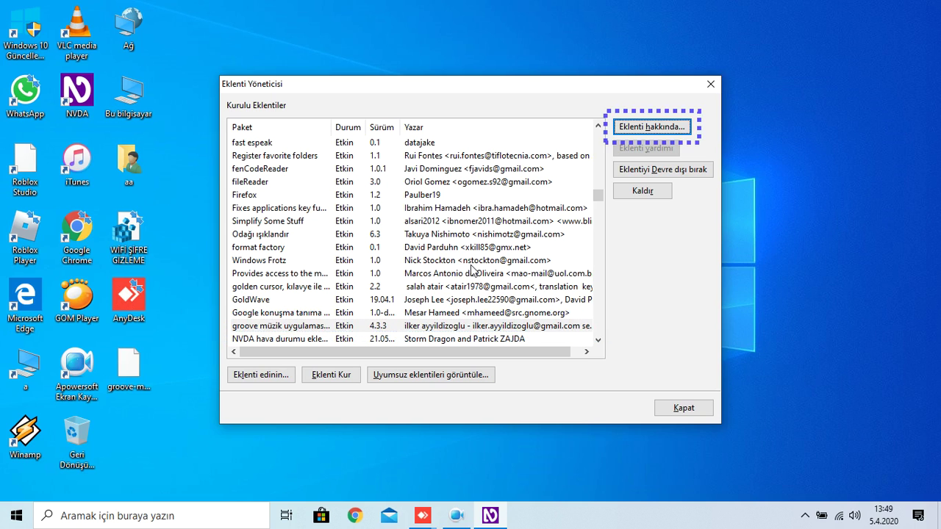
key("Return")
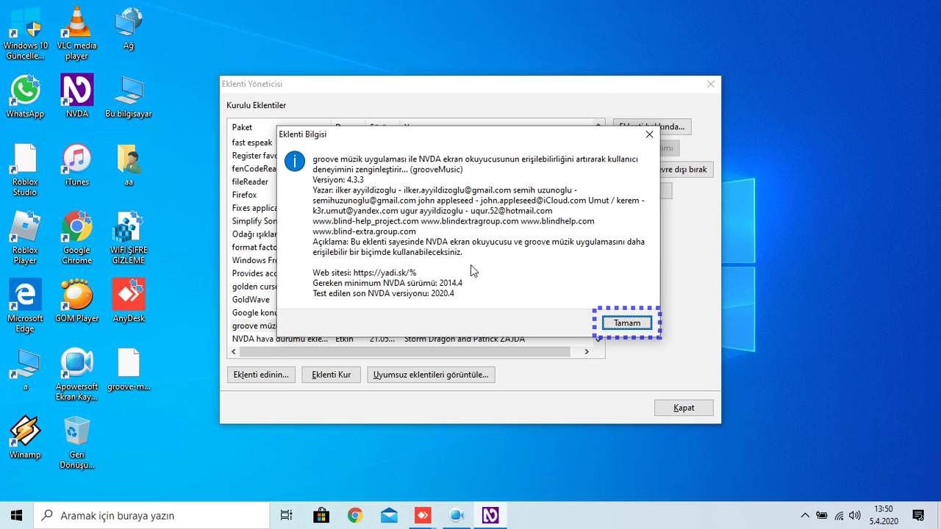
key("Return")
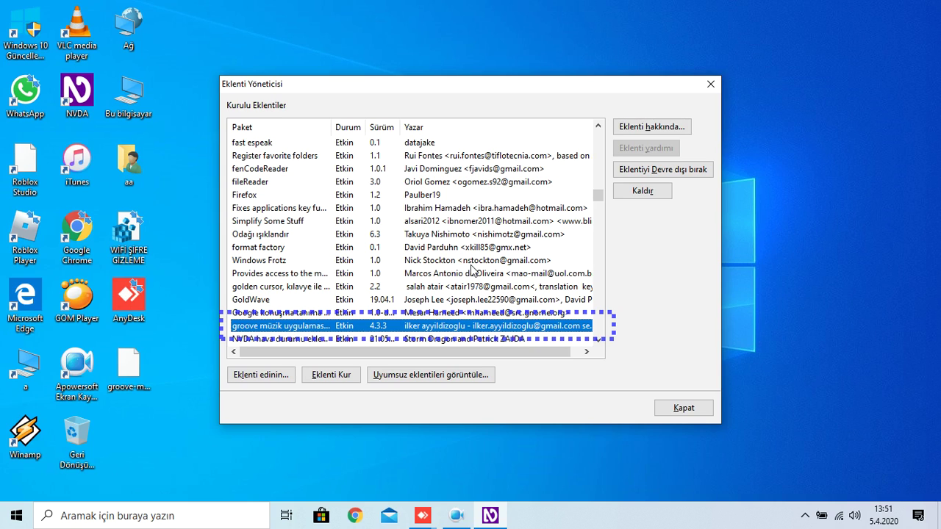
key("Escape")
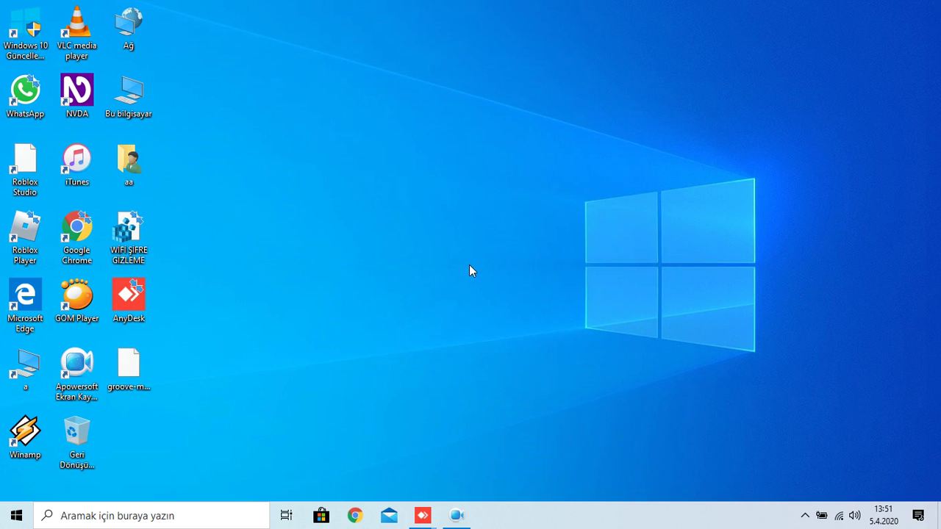
right_click(470, 270)
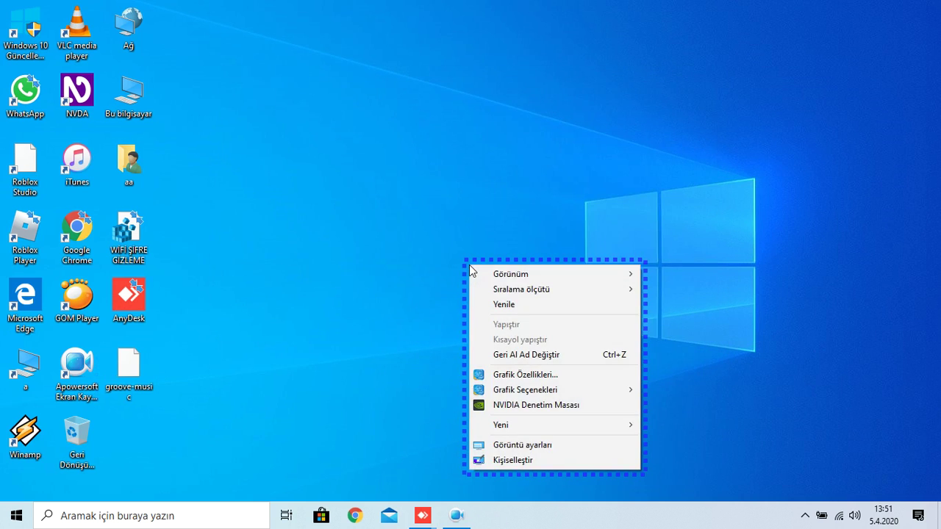
key("Escape")
Switch to the Apowersoft screen recorder's control bar through Task View.
key("Tab")
key("Tab")
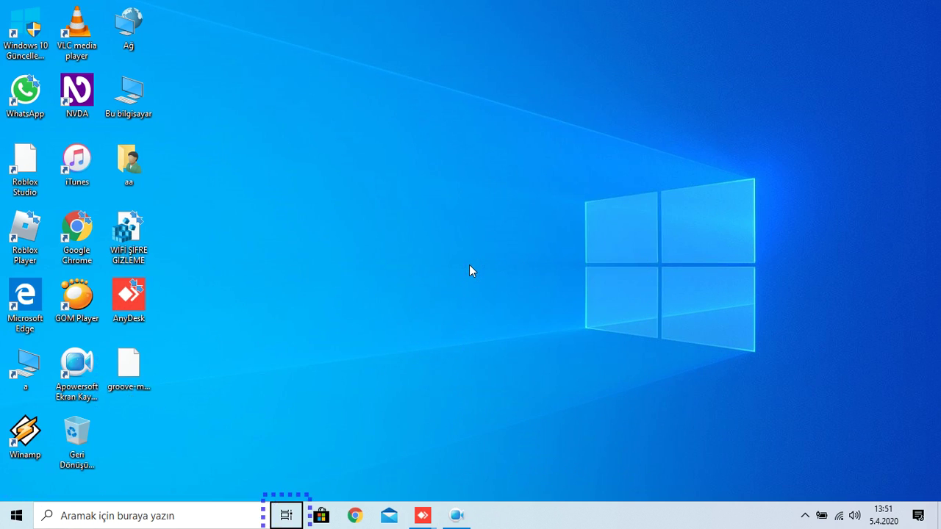
key("Return")
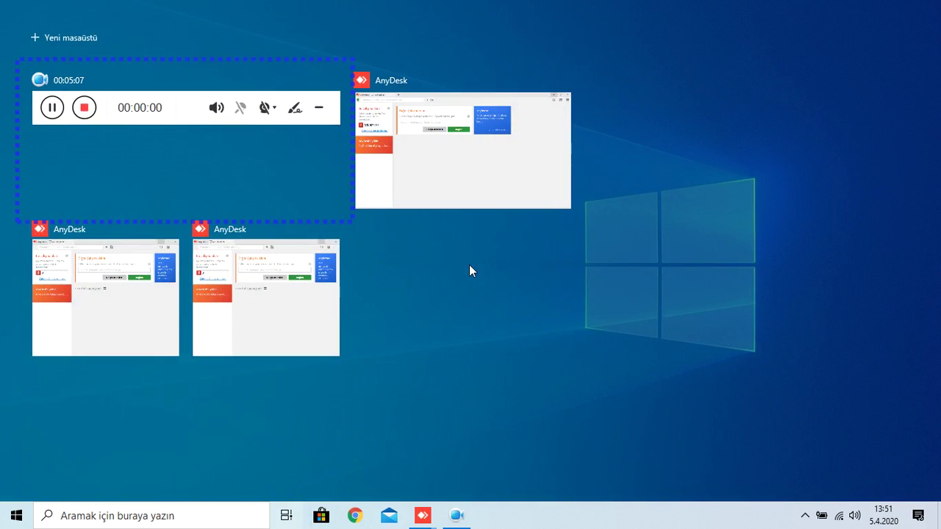
key("Up")
key("Right")
key("Left")
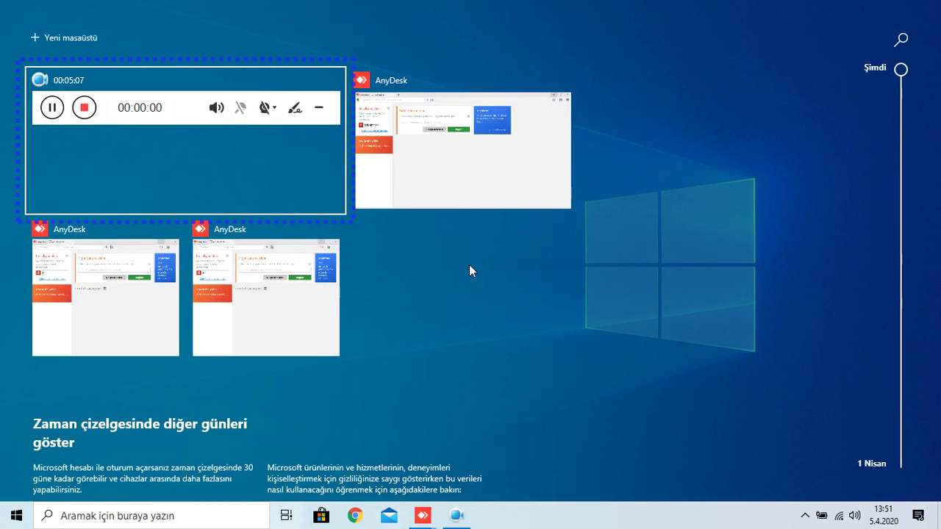
key("Return")
key("Tab")
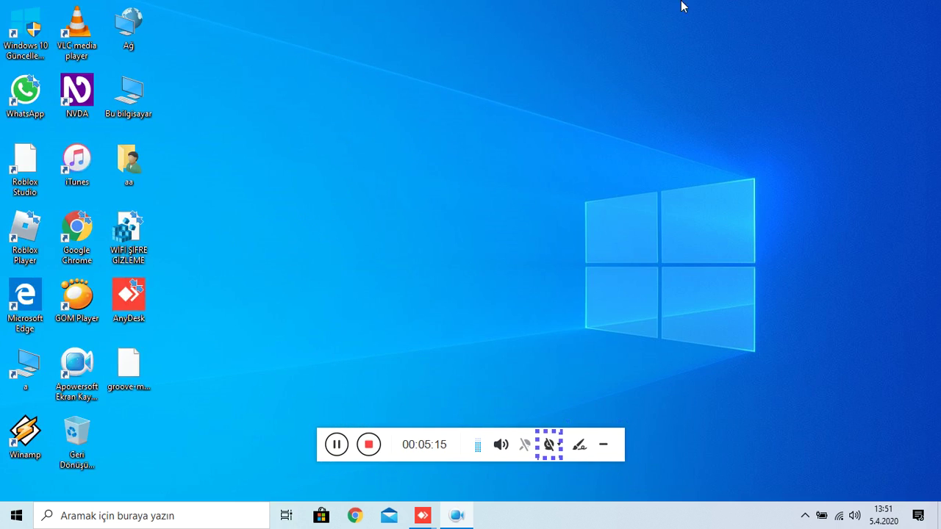